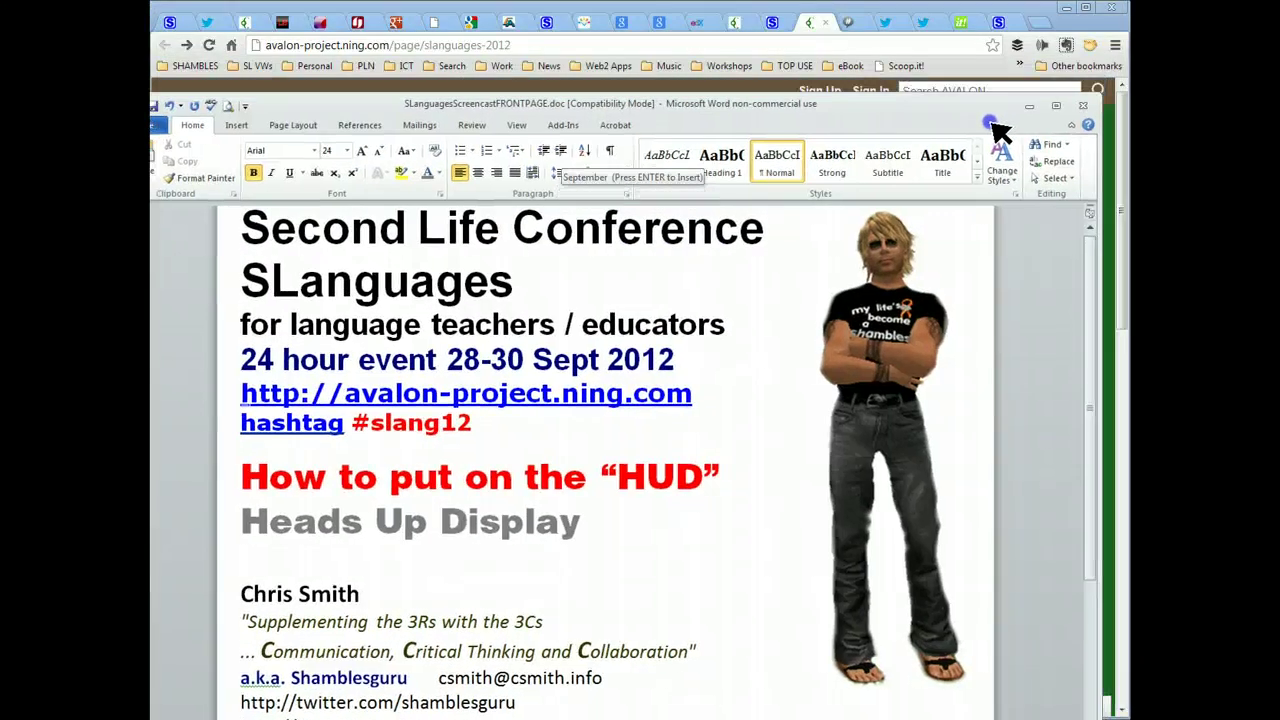
Step: Drag the Word HUD handout aside to uncover the AVALON SLanguages 2012 page in Chrome
drag(994, 122, 152, 80)
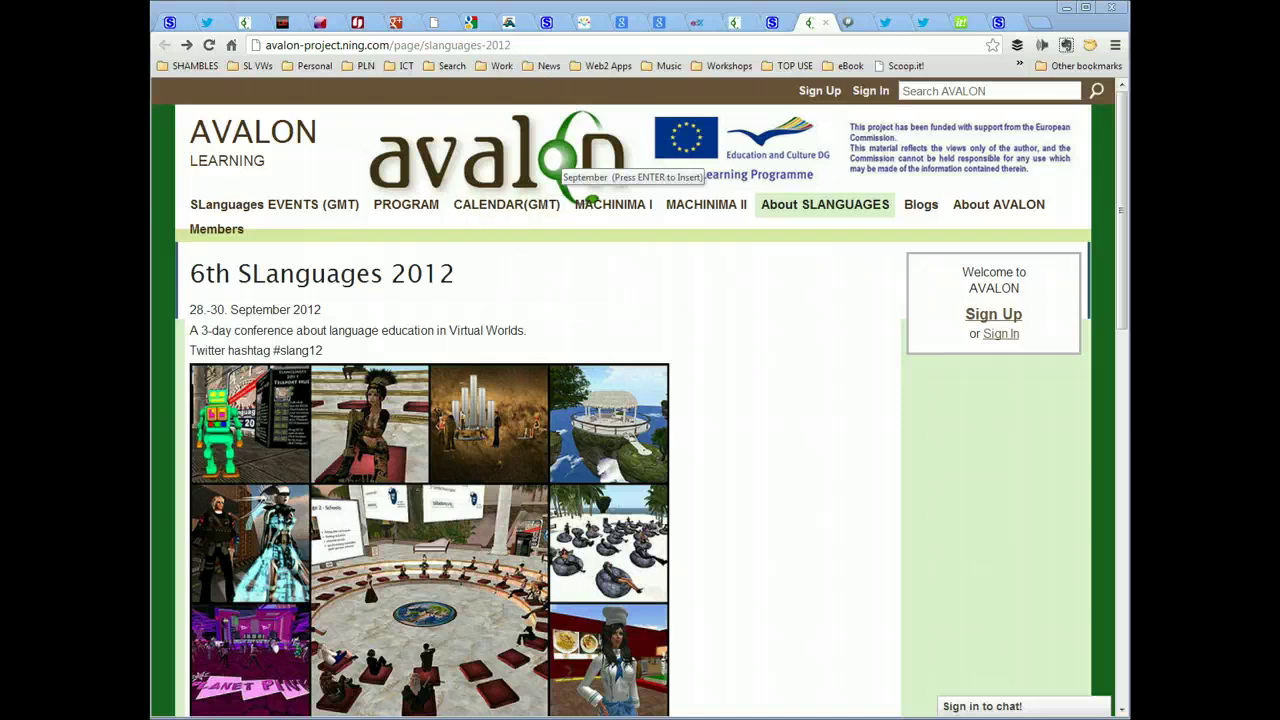
Step: Drag the Second Life viewer over Chrome to show the avatar on the International Schools 3 deck
drag(1270, 16, 330, 10)
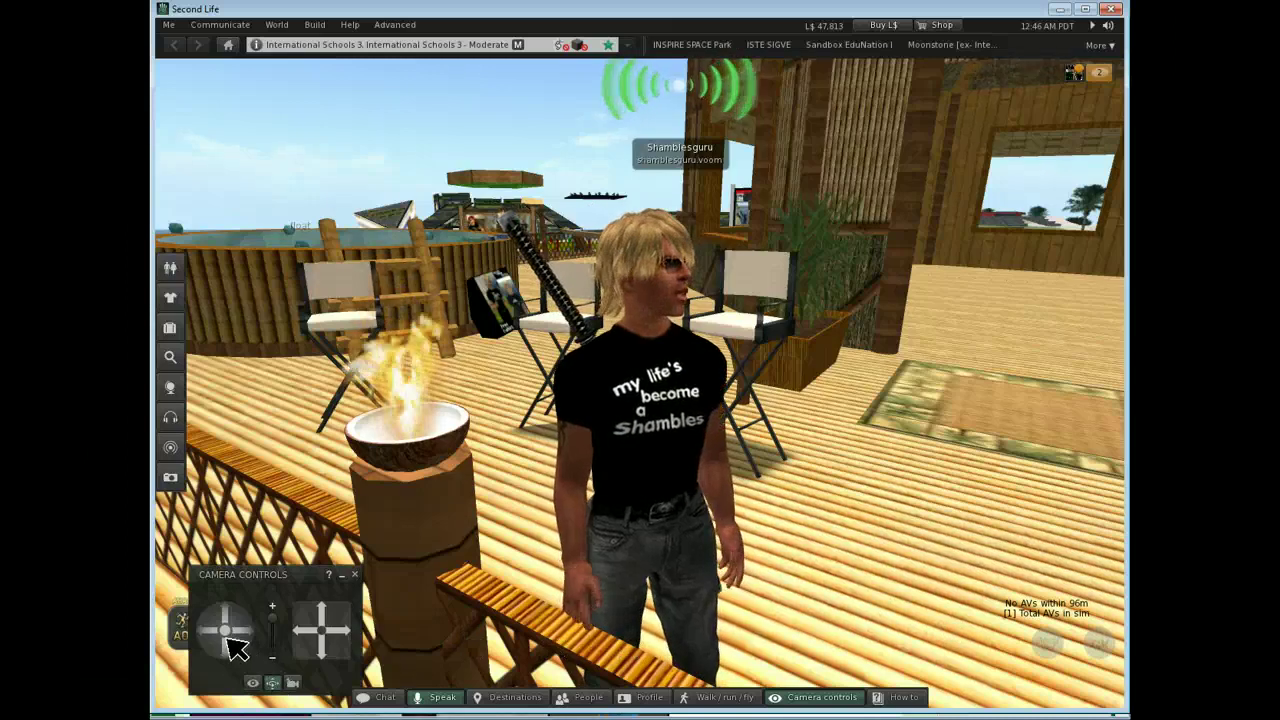
Step: Orbit, tilt and pan the camera around the avatar to overlook the deck, thatched hut and beach
drag(213, 645, 213, 645)
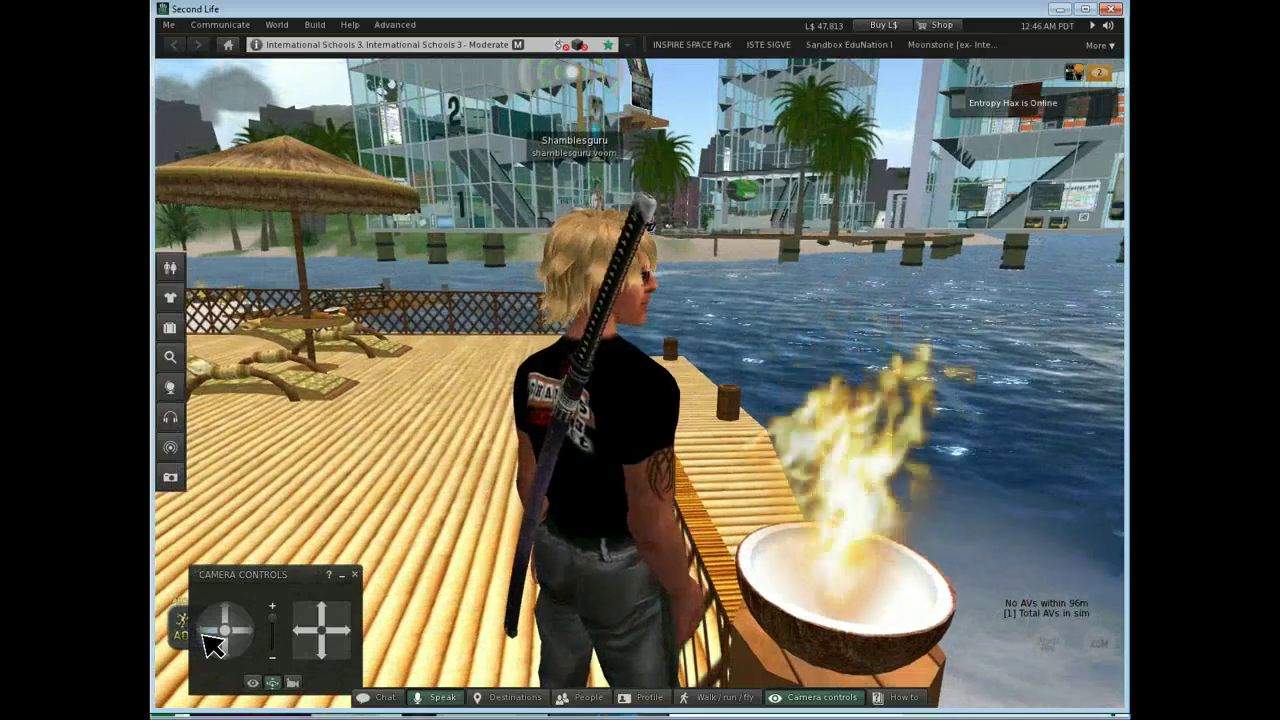
drag(241, 630, 241, 630)
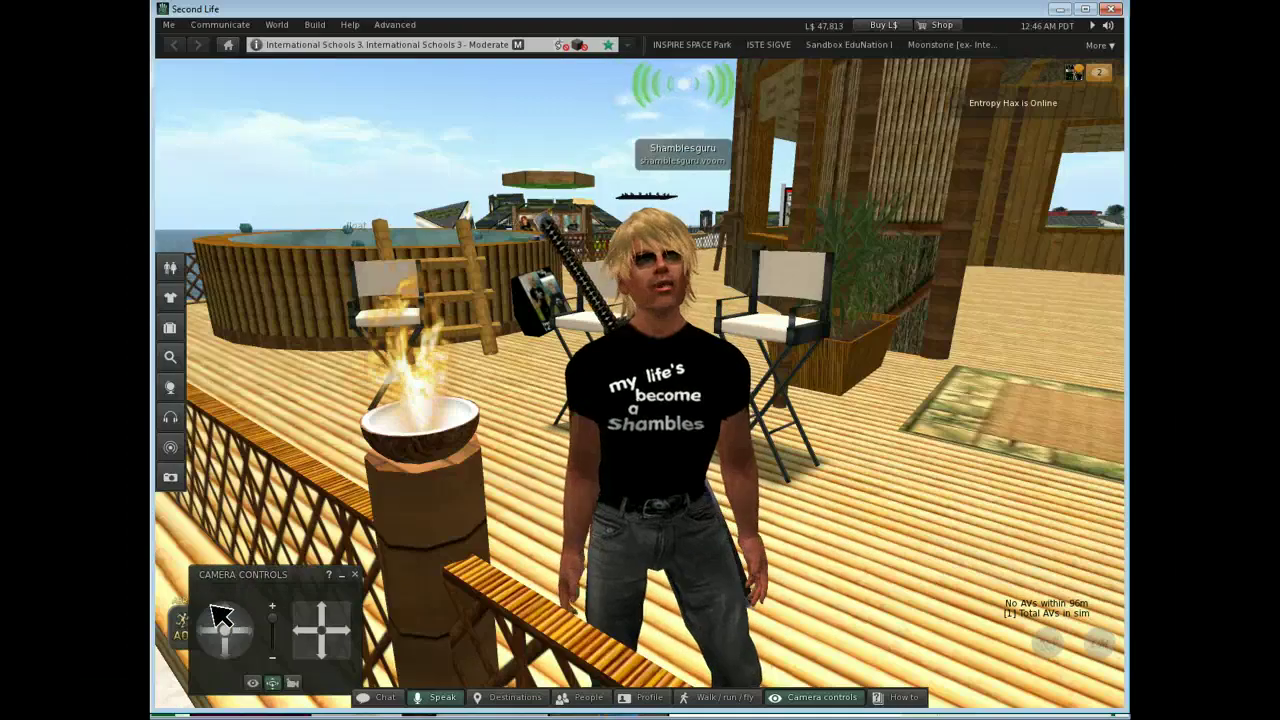
drag(209, 608, 223, 608)
drag(325, 606, 333, 614)
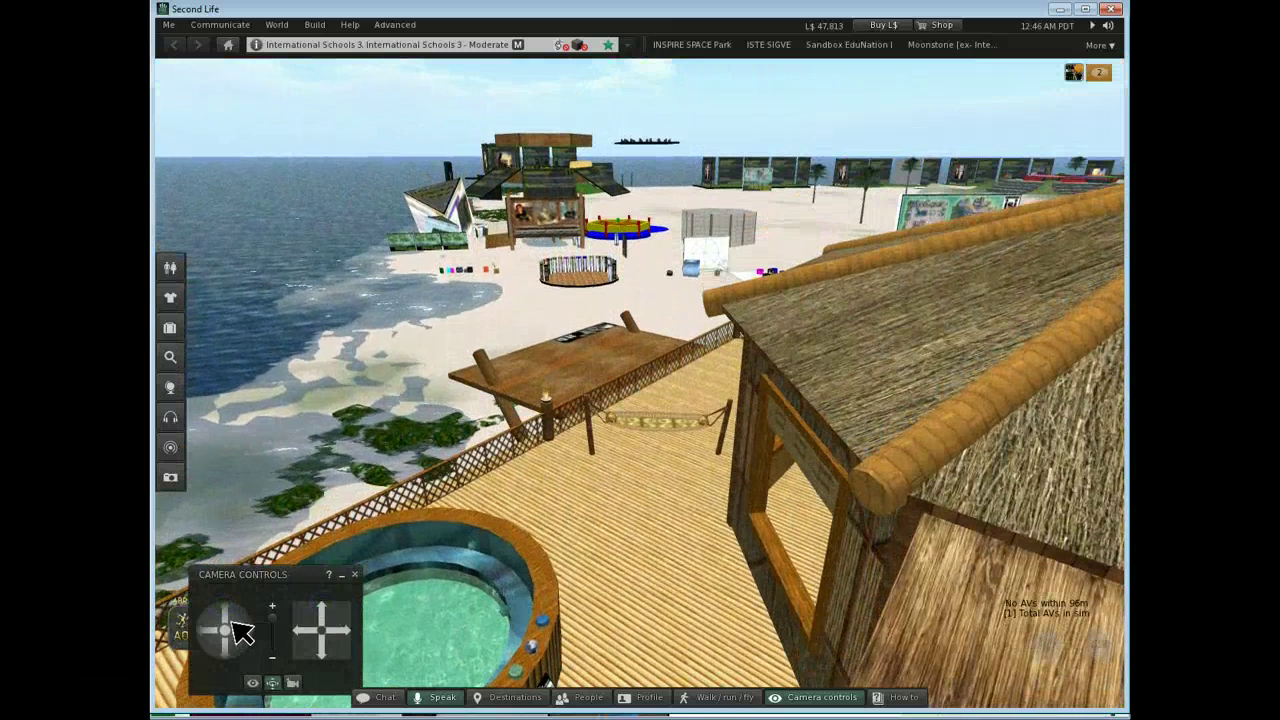
drag(211, 646, 209, 643)
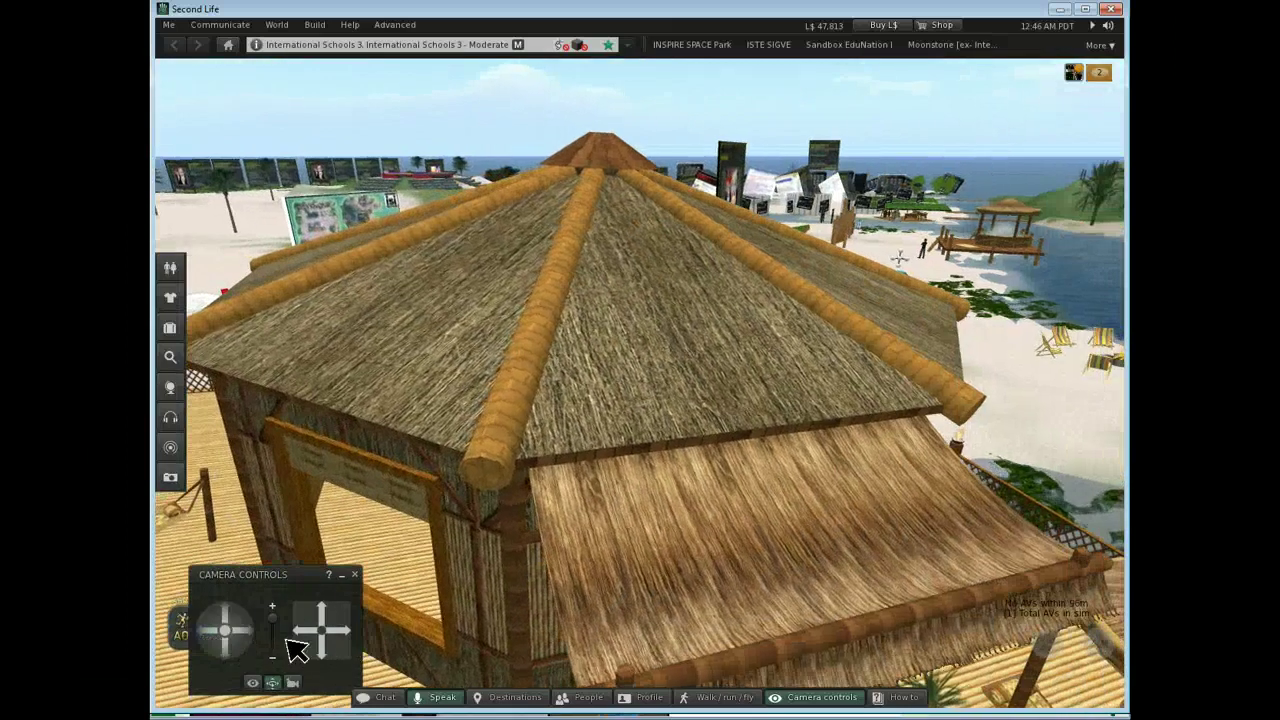
drag(246, 630, 240, 645)
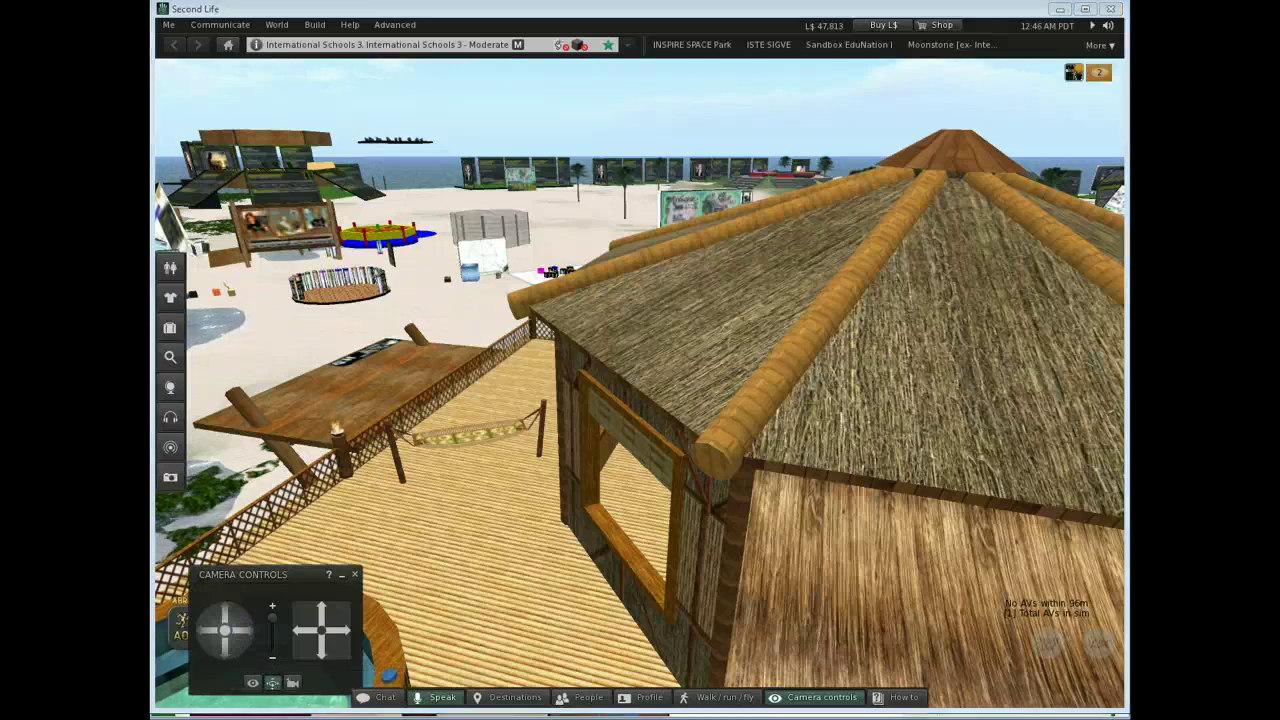
key(alt+Tab)
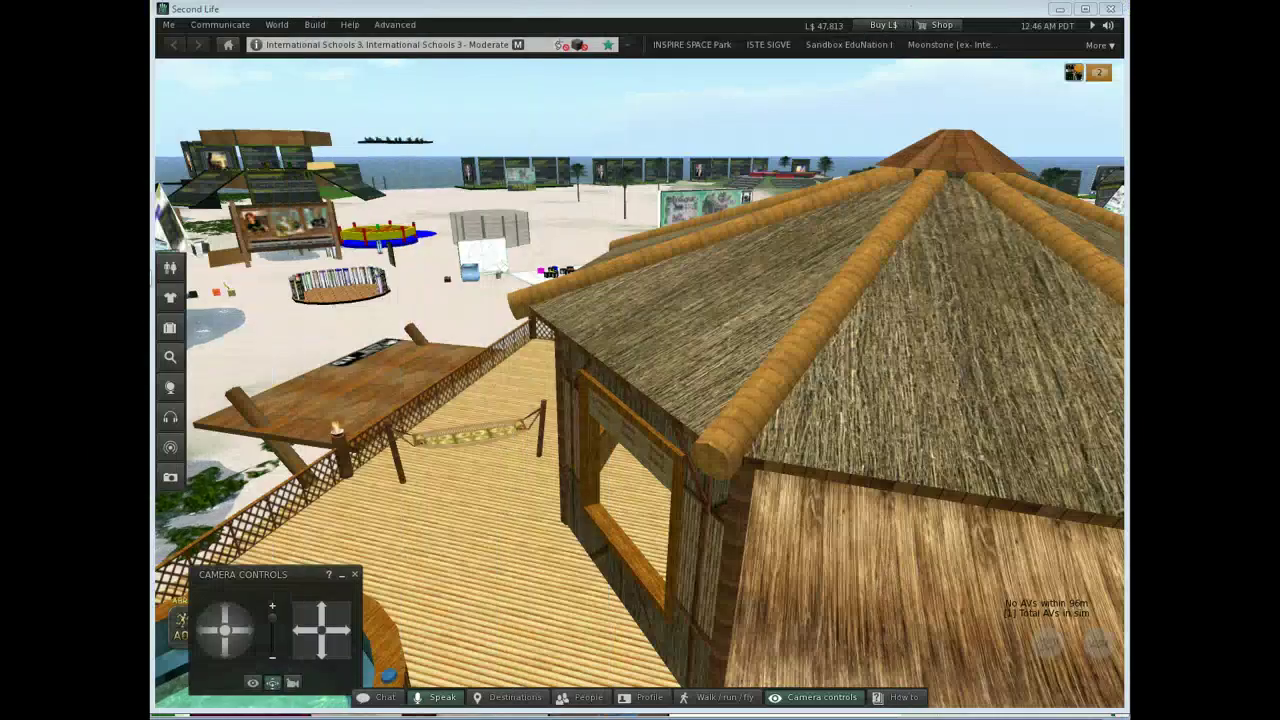
Step: Teleport to Sandbox EduNation I from the favorites bar and turn toward the domed plaza
click(857, 48)
click(604, 396)
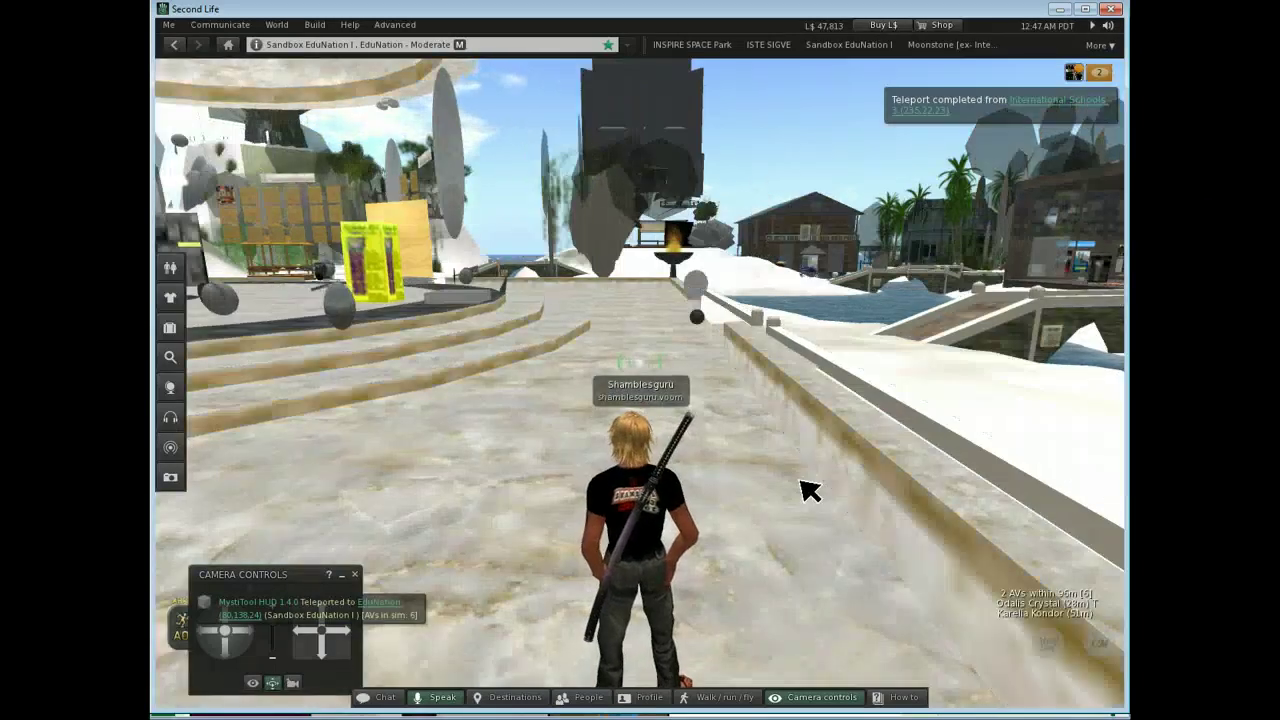
key(Left)
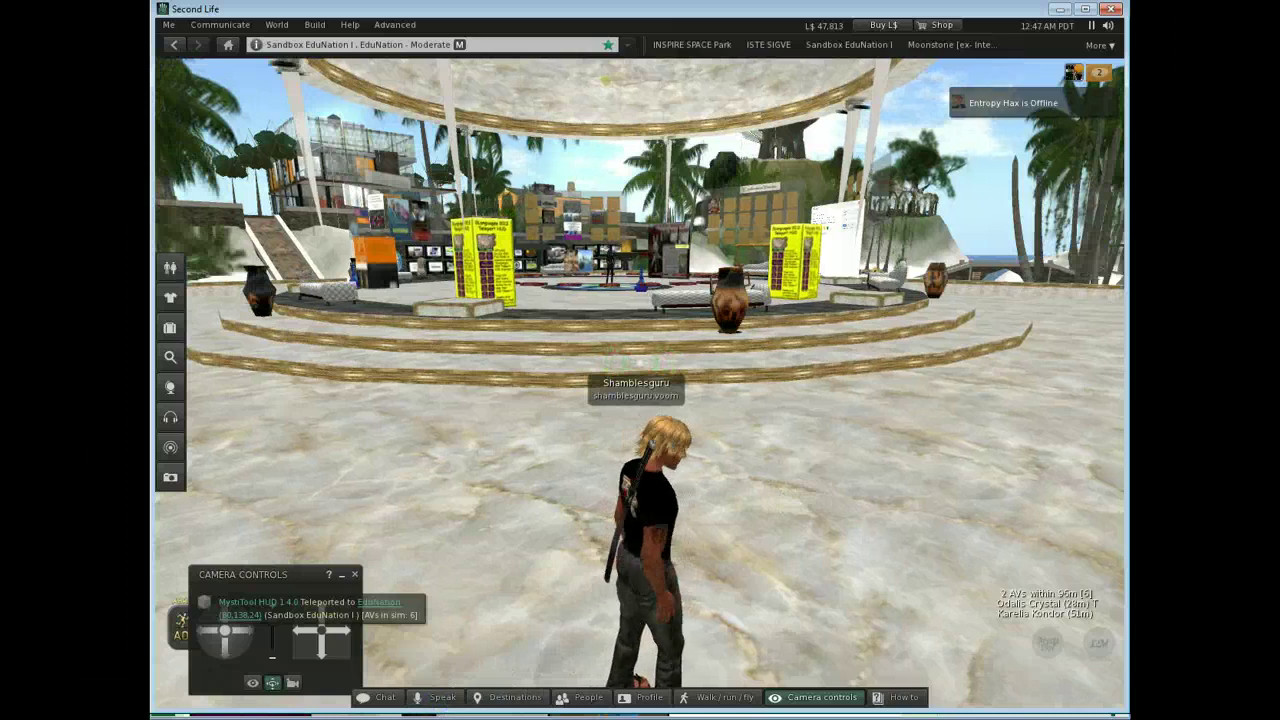
Step: Walk the avatar past the pillar to face the yellow SLanguages 2012 Teleport HUD sign
key(Right)
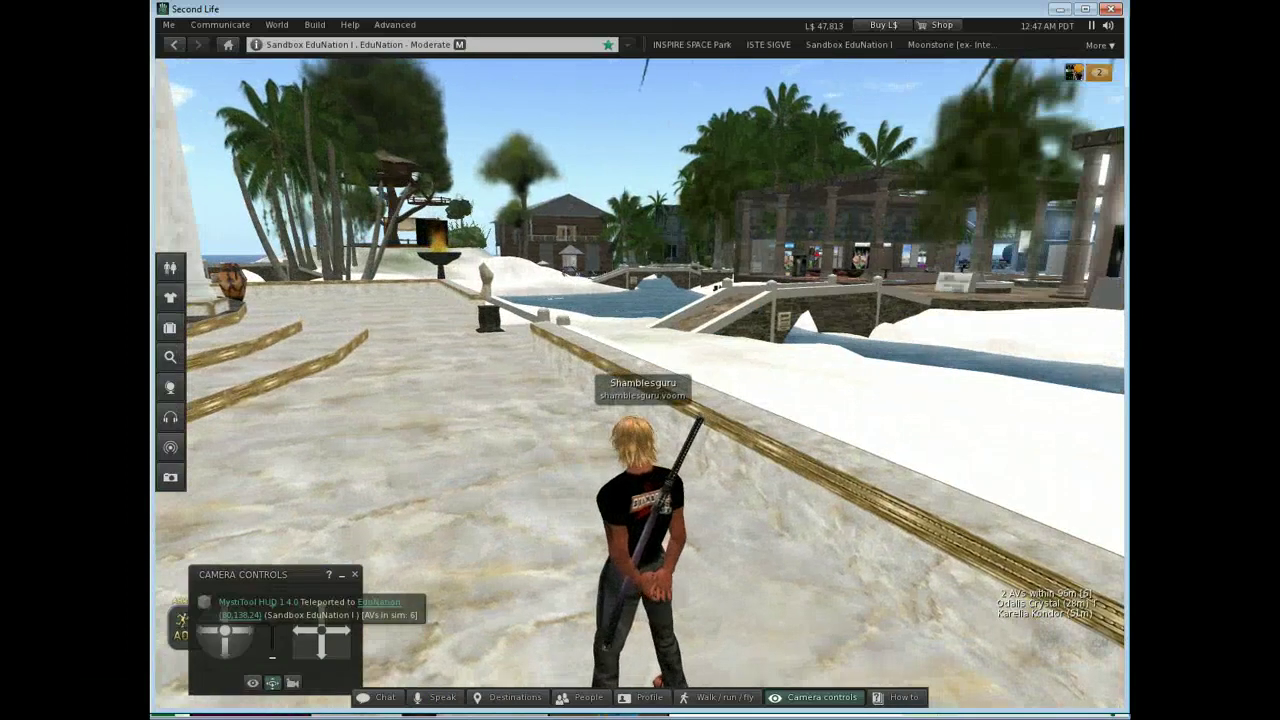
key(Left)
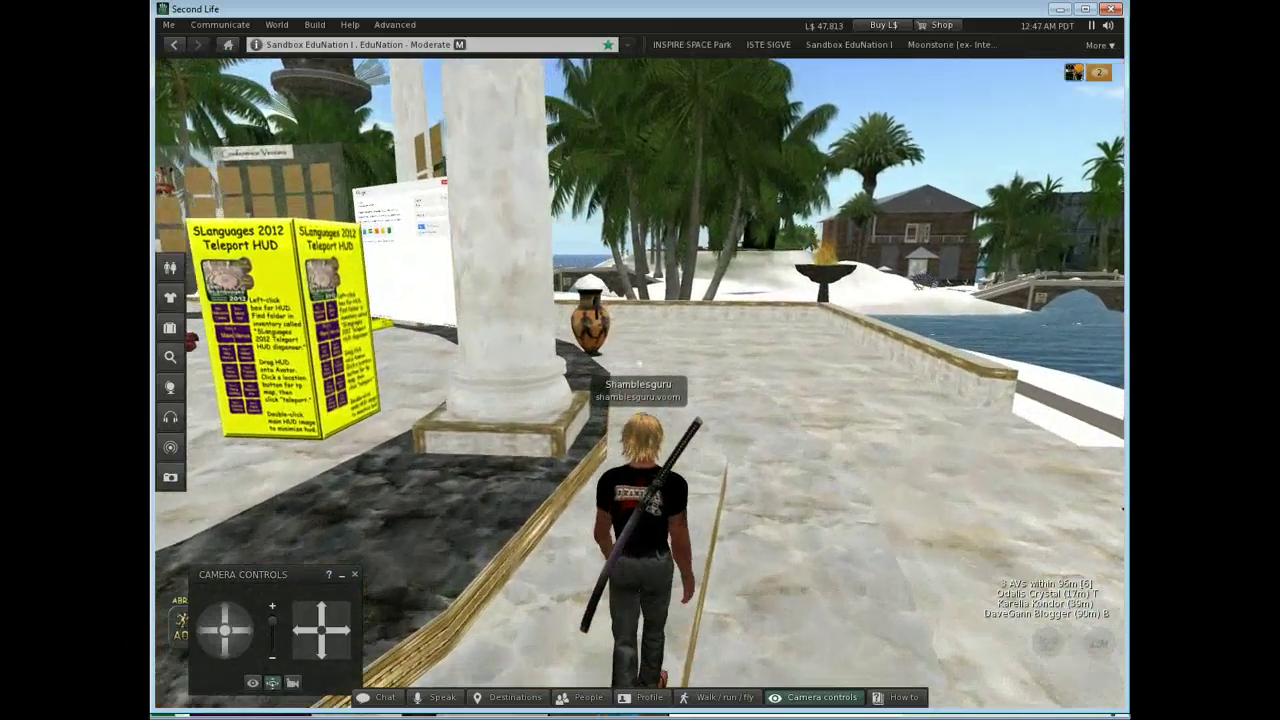
key(Left)
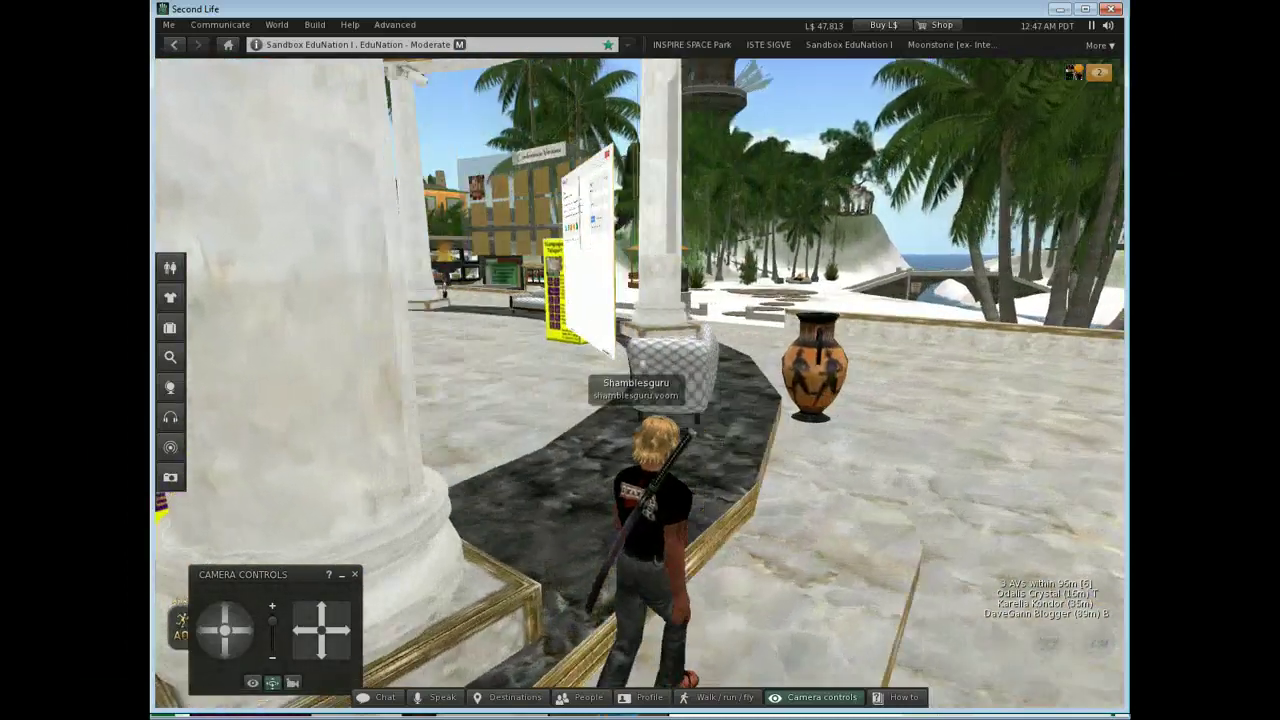
key(Up)
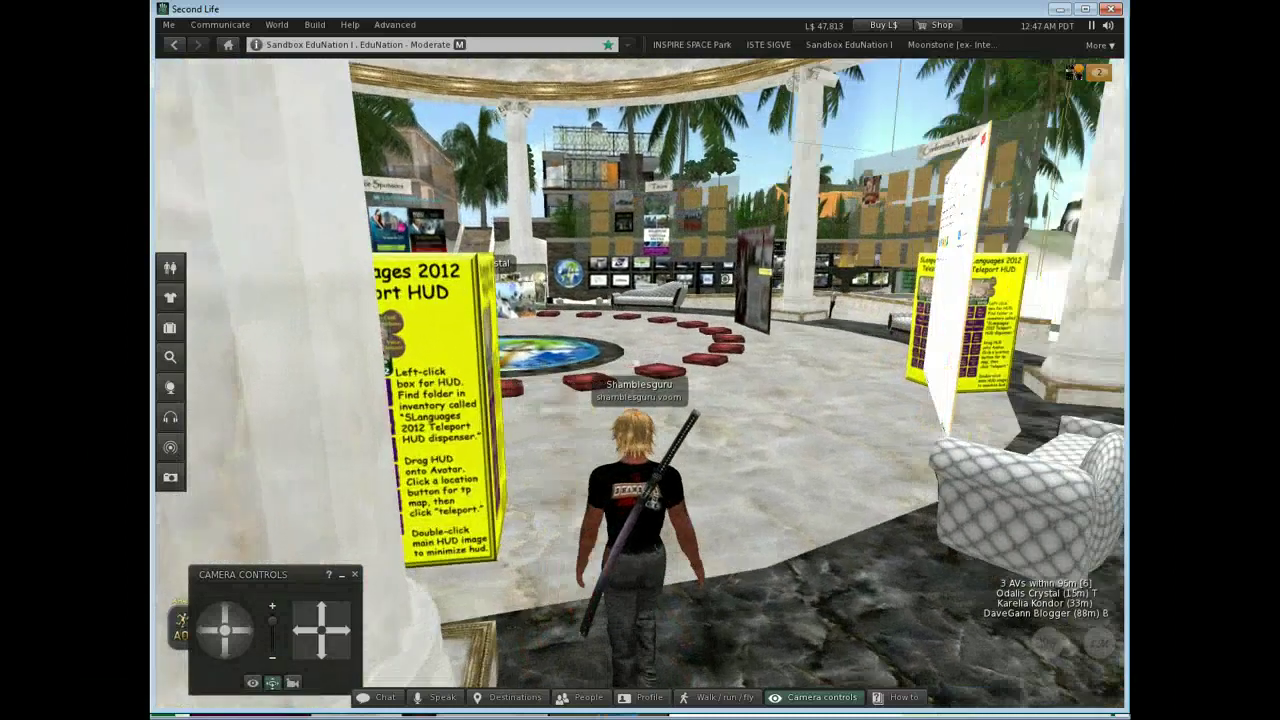
key(Left)
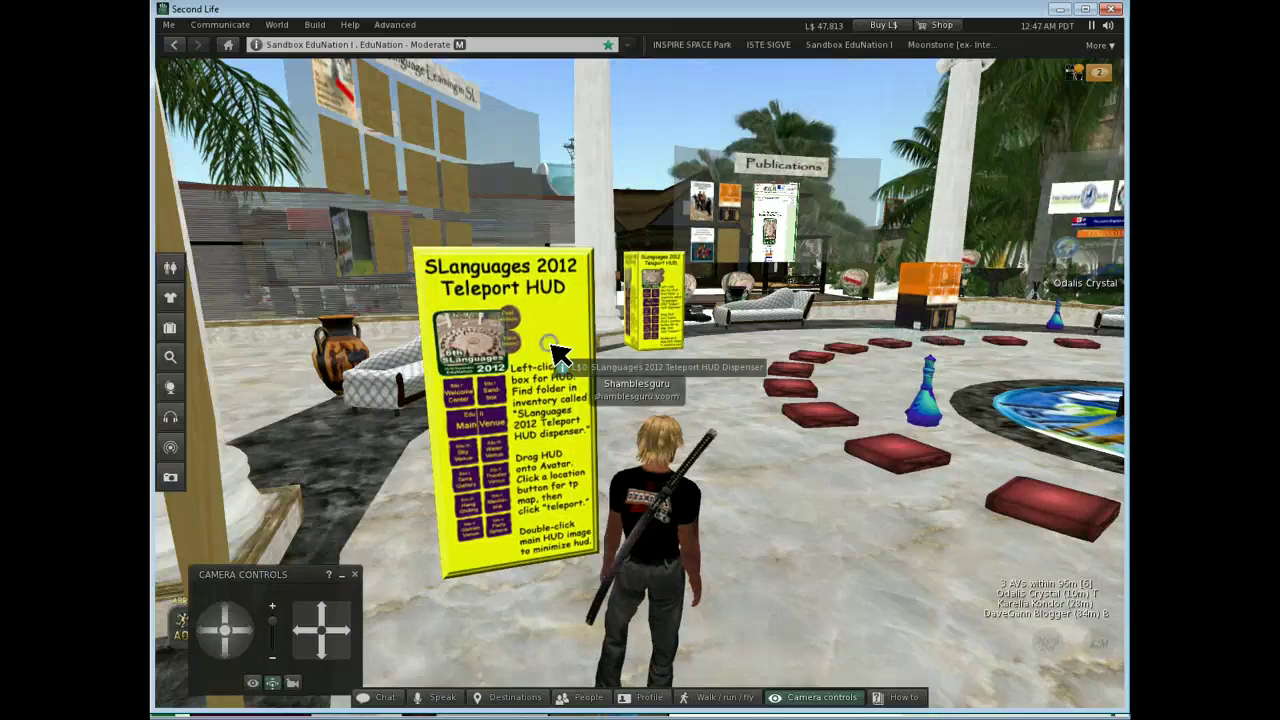
Step: Take the SLanguages 2012 Teleport HUD Dispenser contents for L$0 and dismiss the payment notice
click(530, 335)
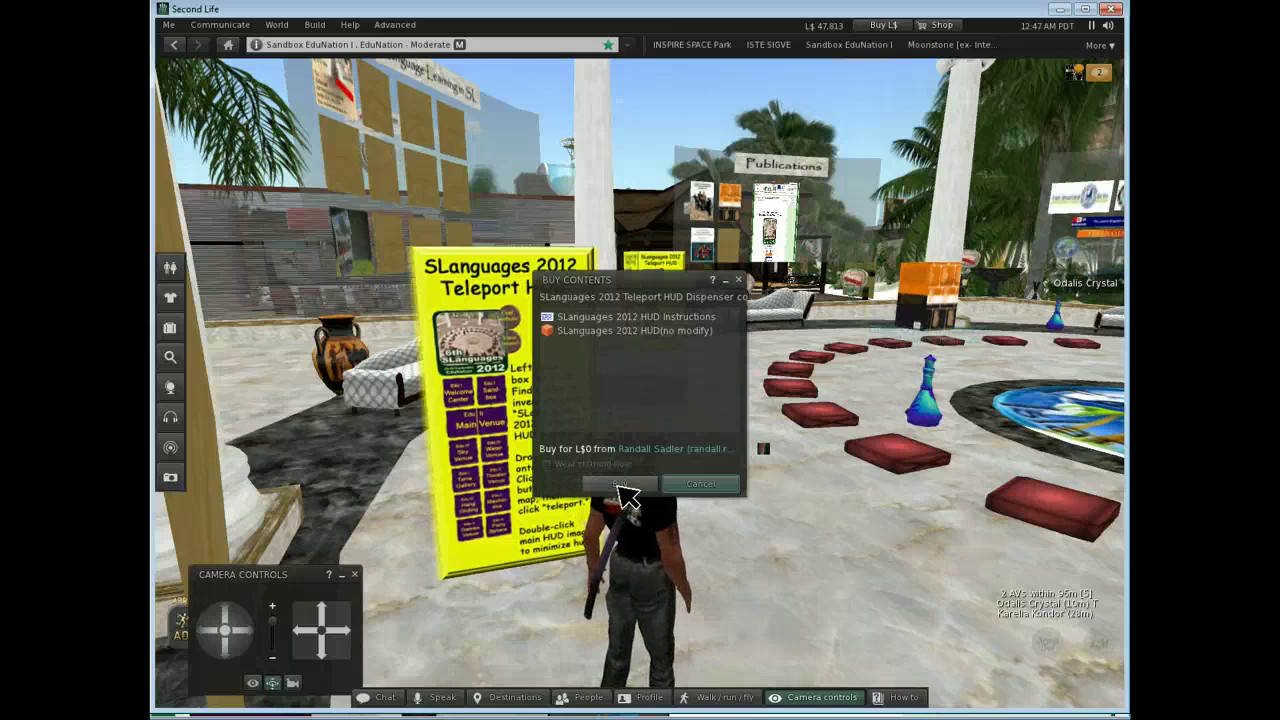
click(620, 485)
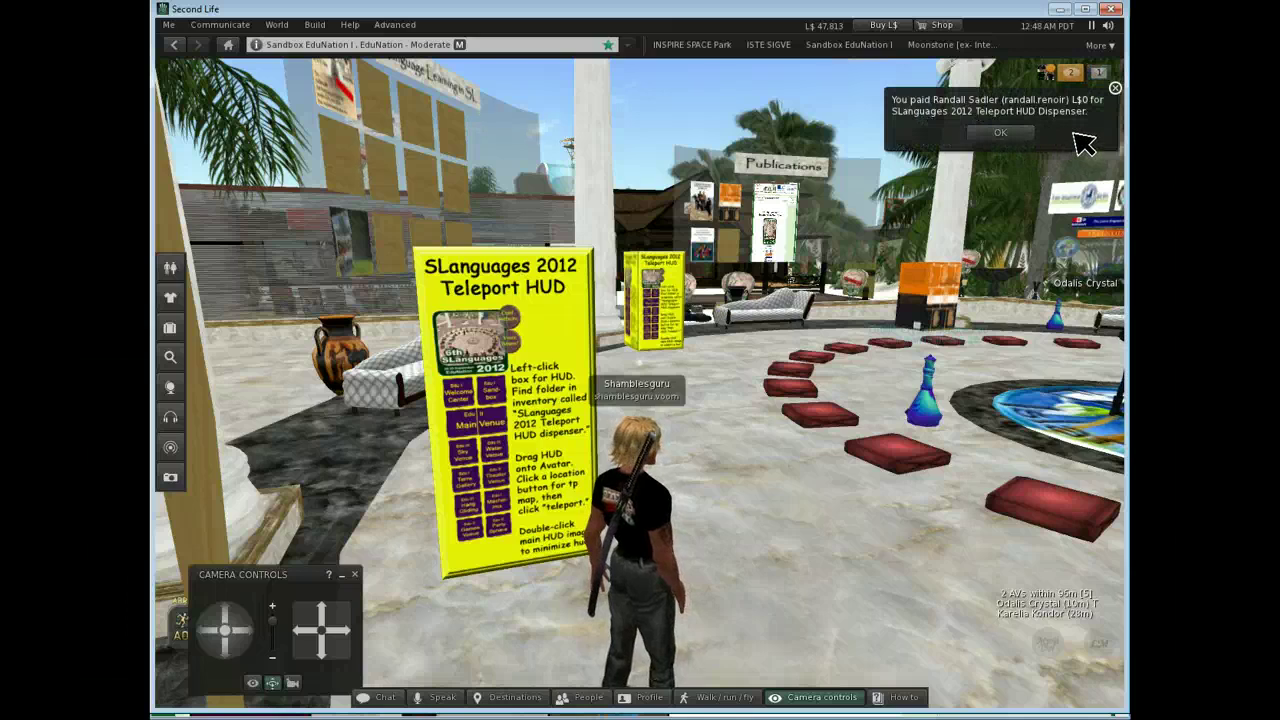
click(1000, 136)
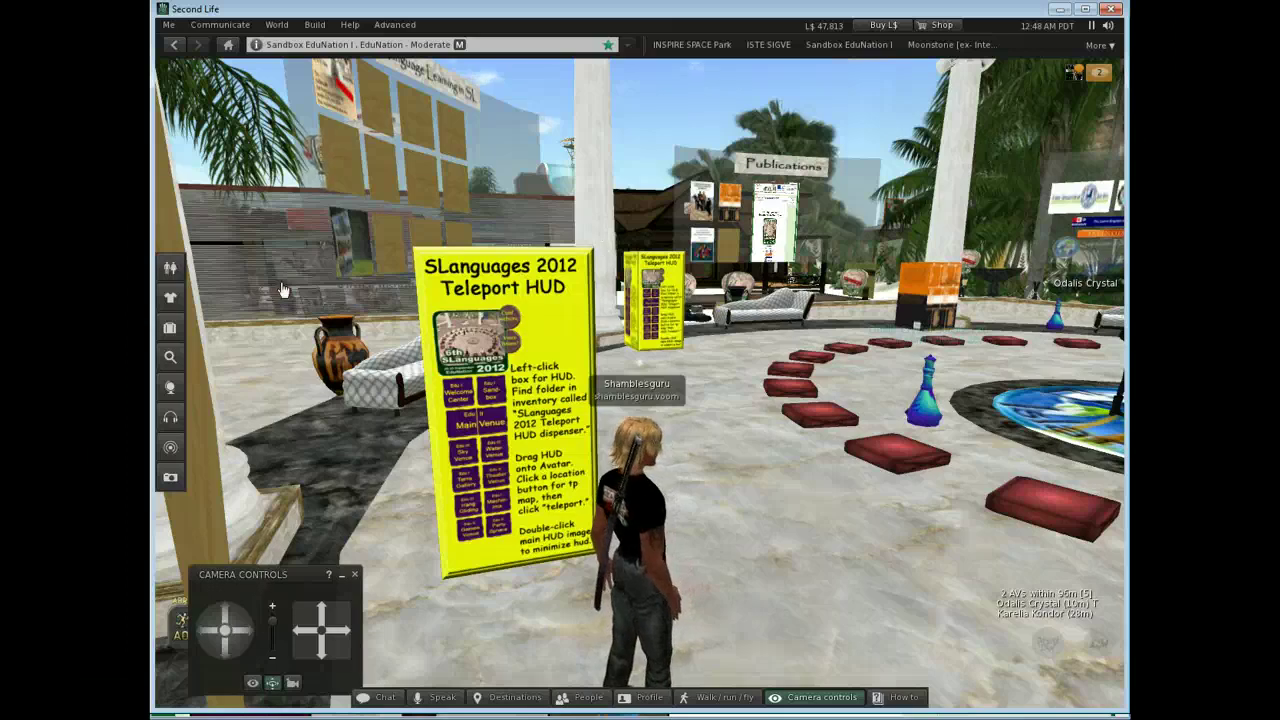
Step: Show recent Inventory items and expand the SLanguages 2012 Teleport HUD Dispenser folder
click(171, 328)
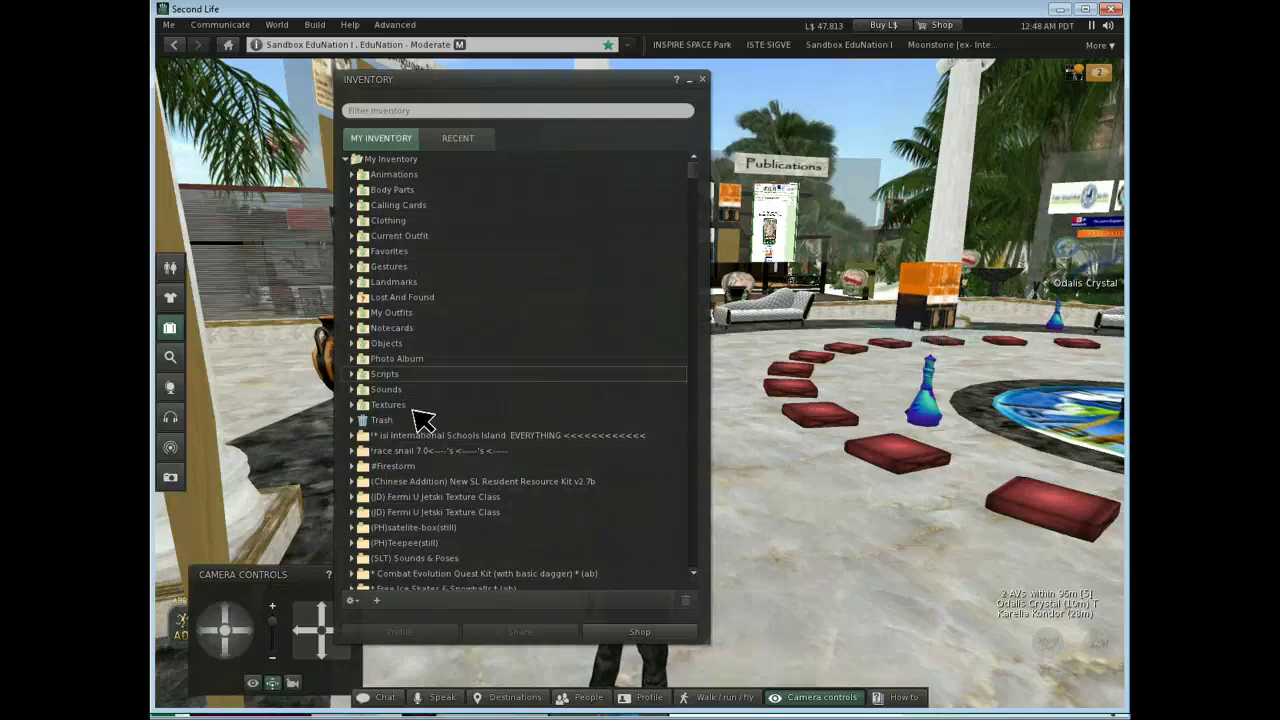
click(461, 144)
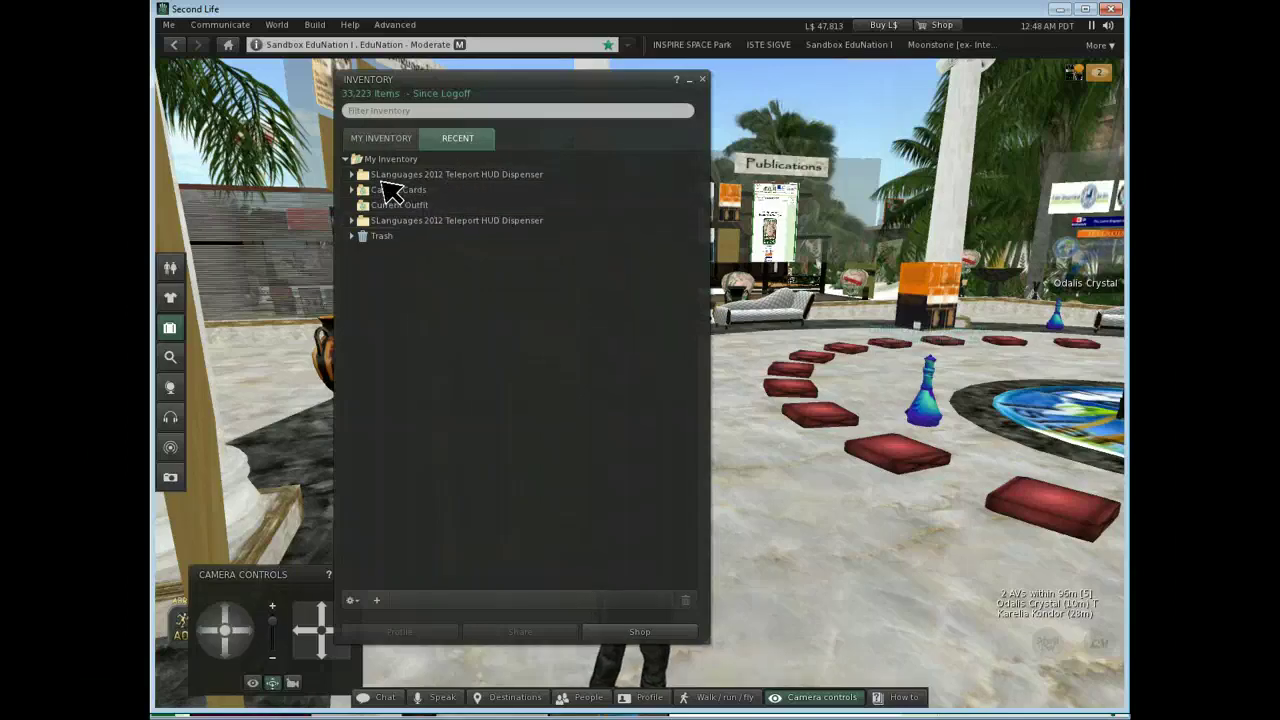
click(352, 175)
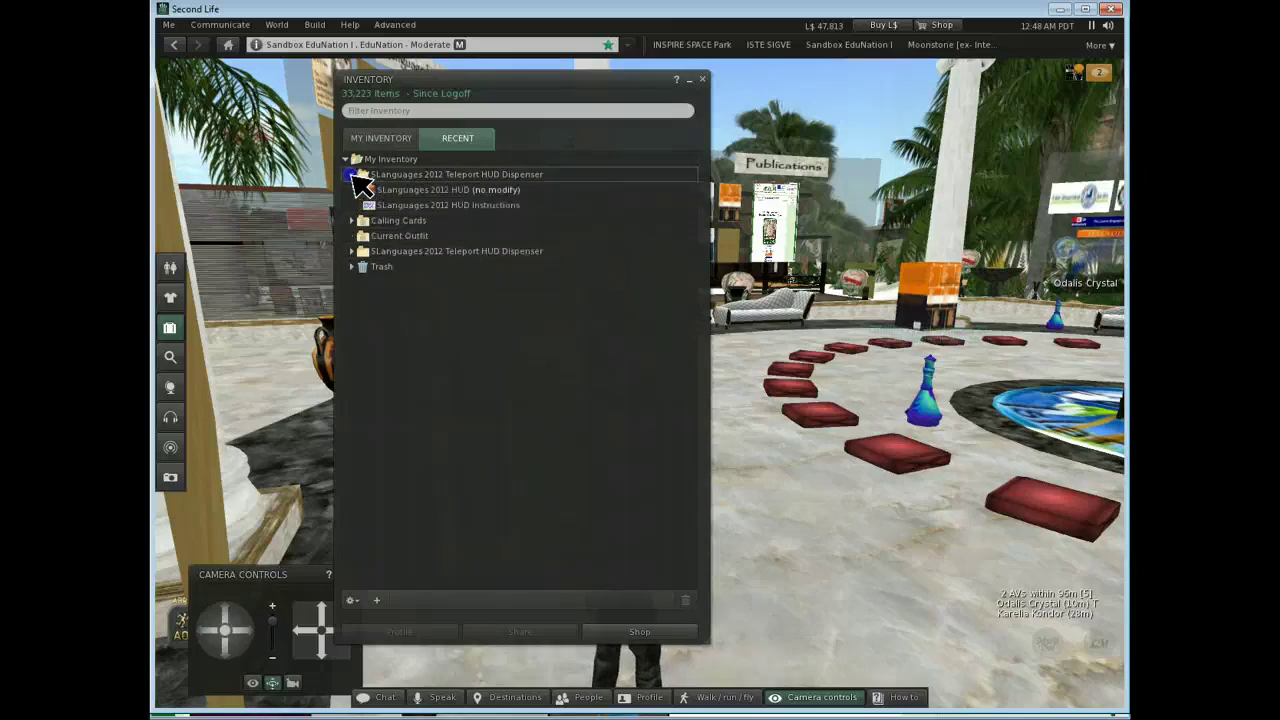
Step: Wear the SLanguages 2012 HUD on the avatar and close the Inventory
right_click(421, 202)
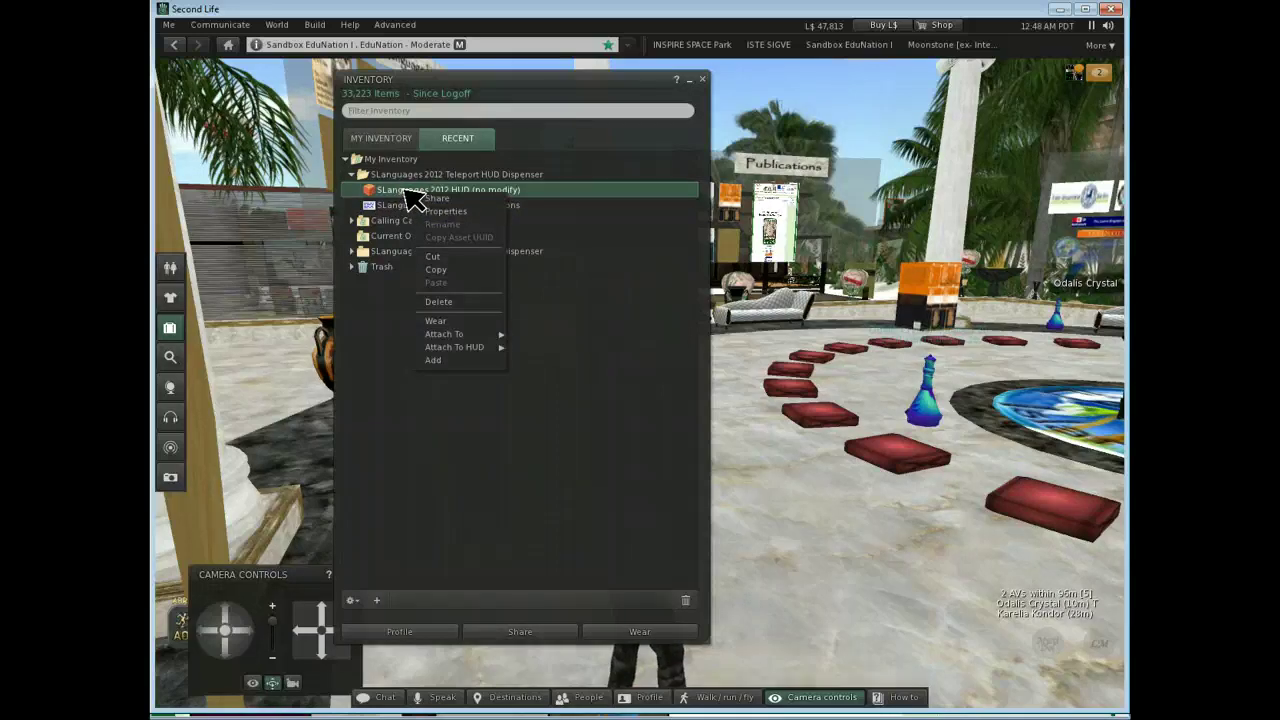
click(404, 190)
right_click(410, 197)
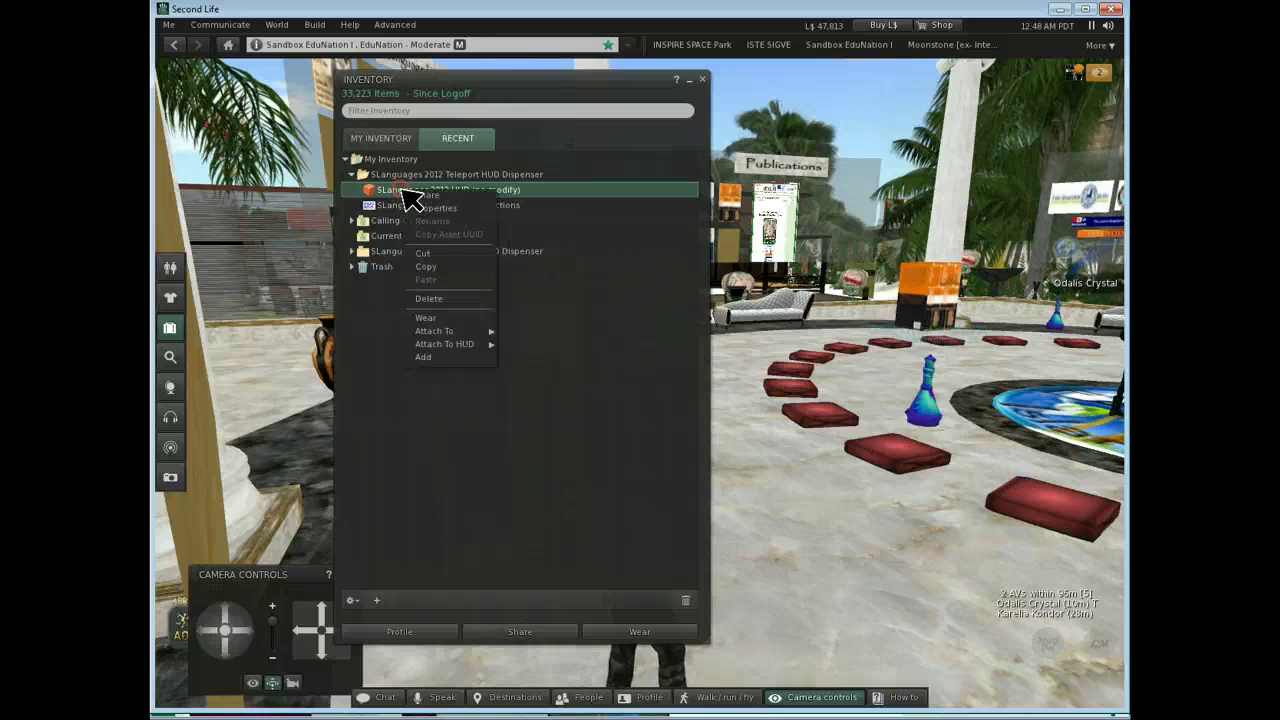
click(426, 318)
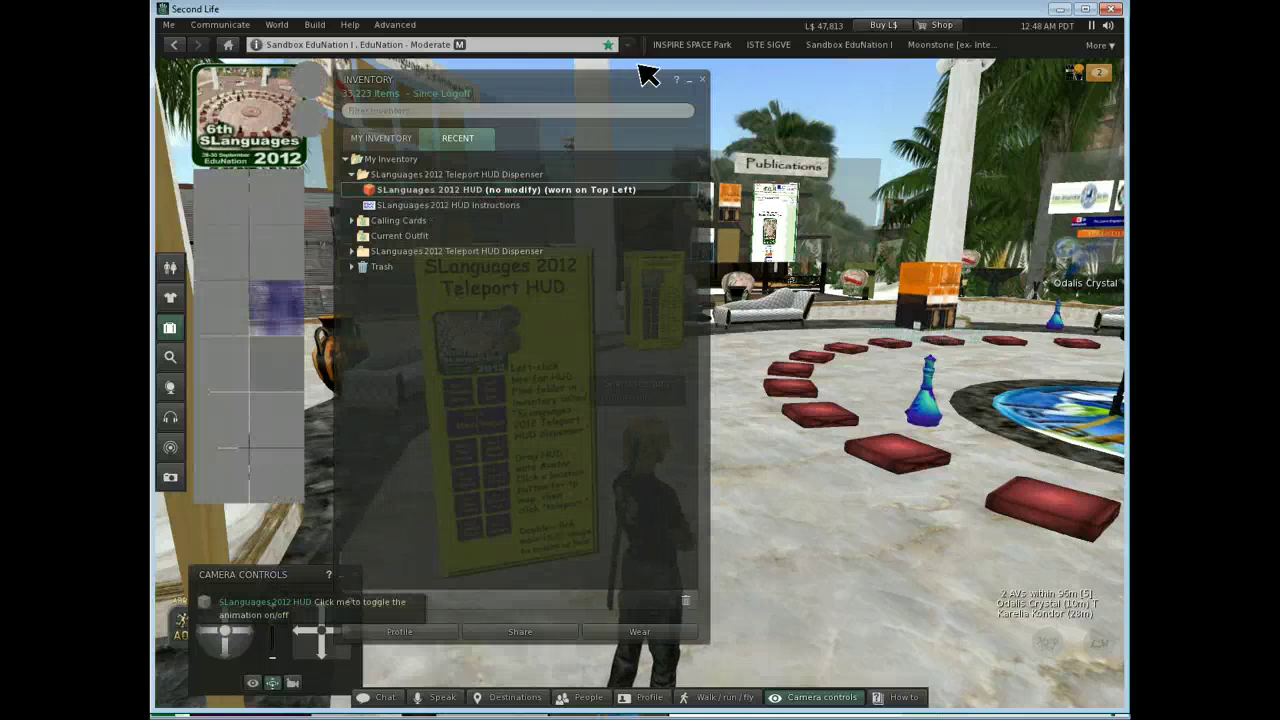
click(703, 80)
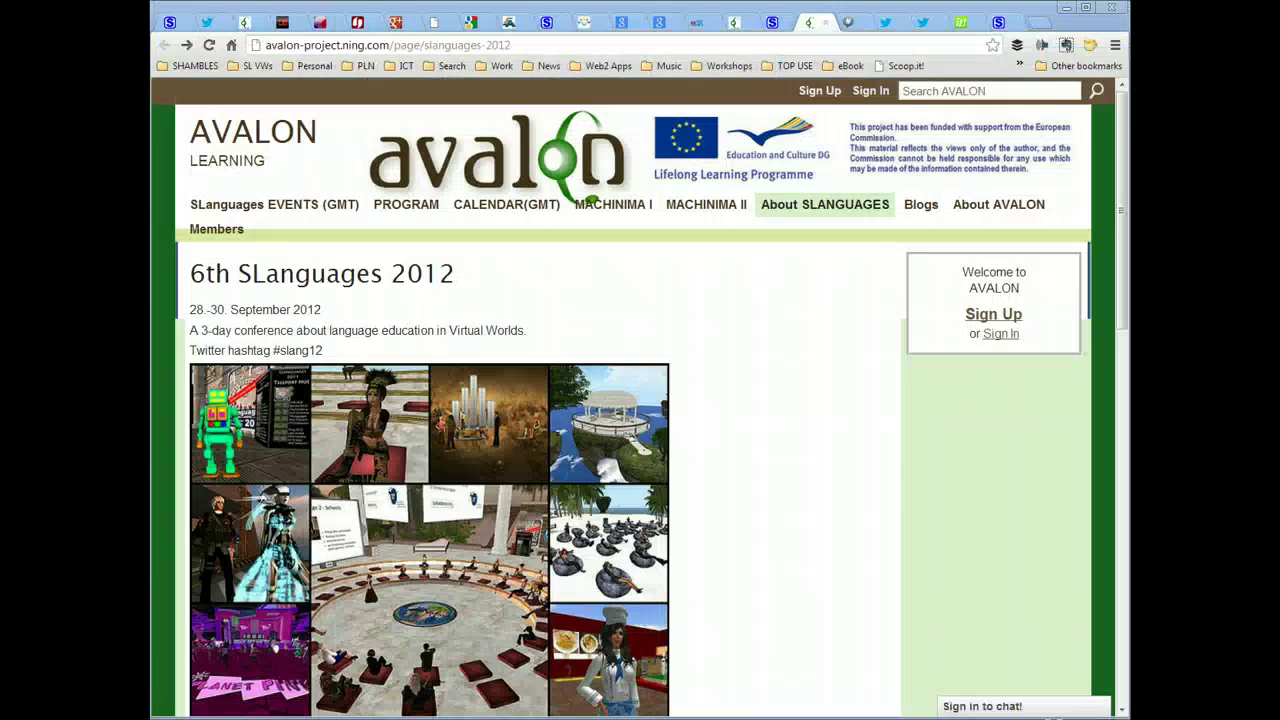
Step: Switch to the TweetChat #slang12 room and scroll through the 29 September 2012 tweets
click(850, 22)
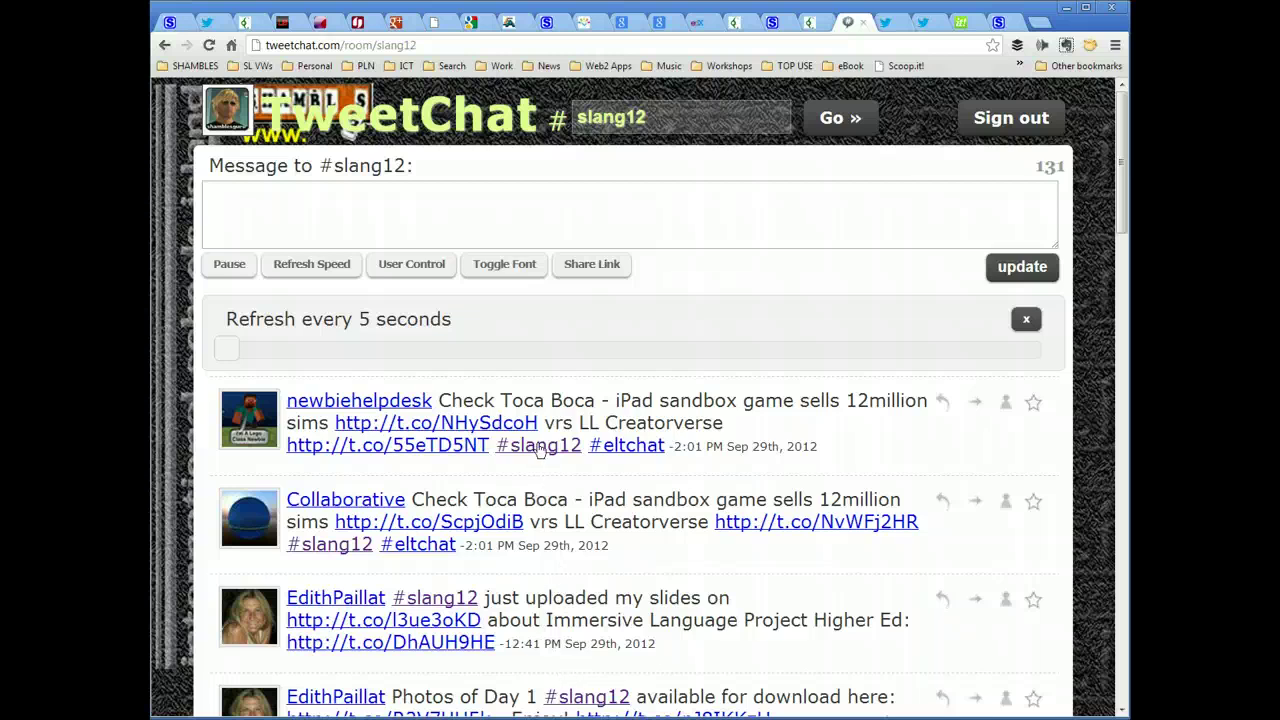
drag(1128, 157, 1100, 122)
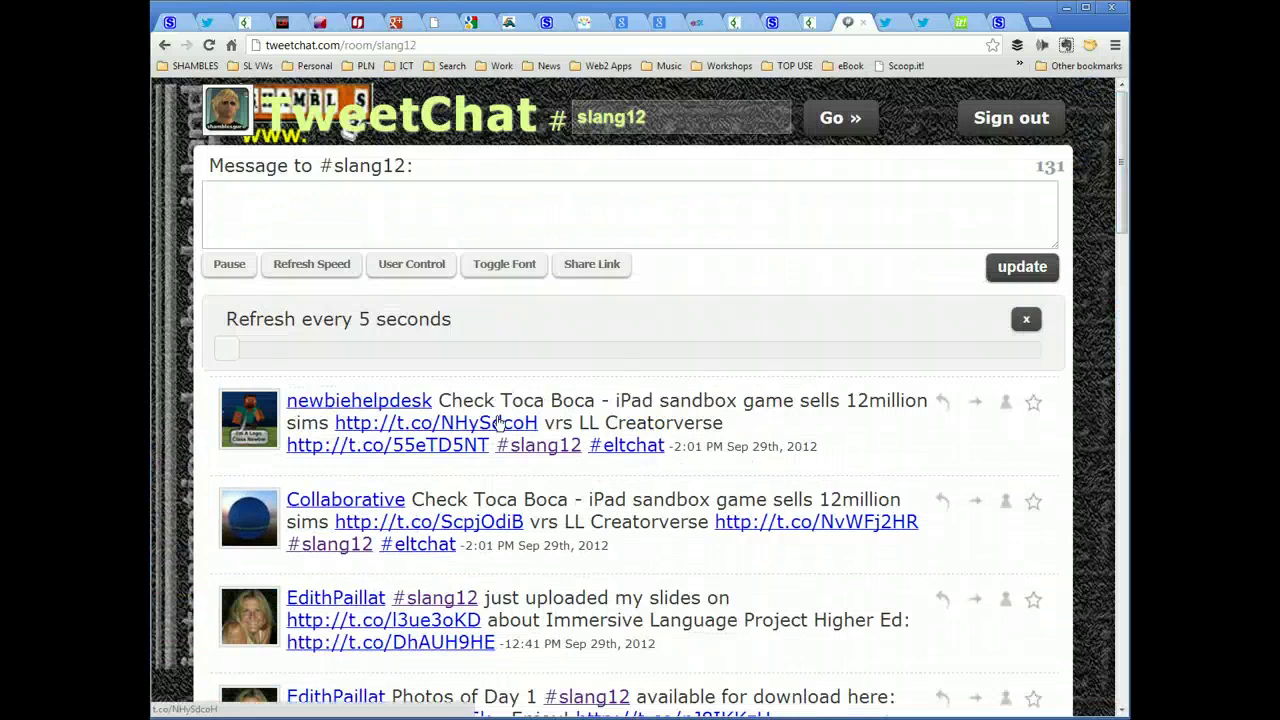
Step: Unfollow the conference organiser on Twitter, then go to the Educators CPD Online Scoop.it page
click(888, 24)
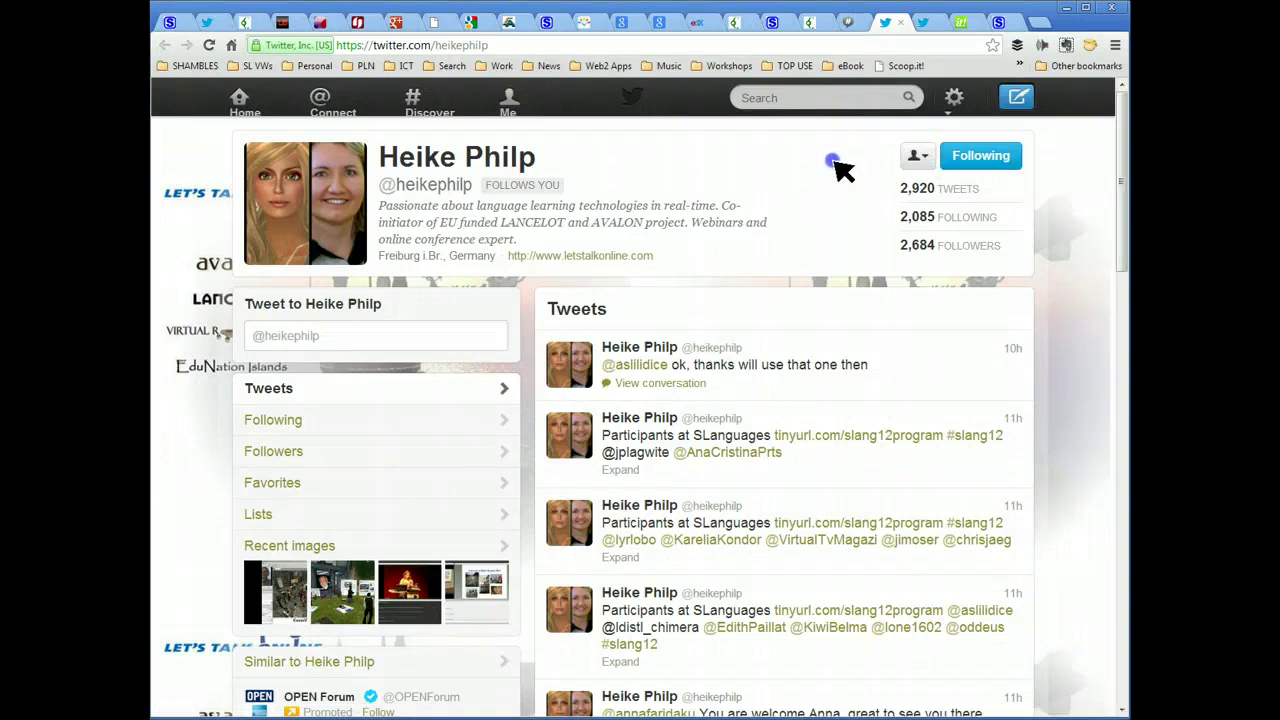
click(983, 158)
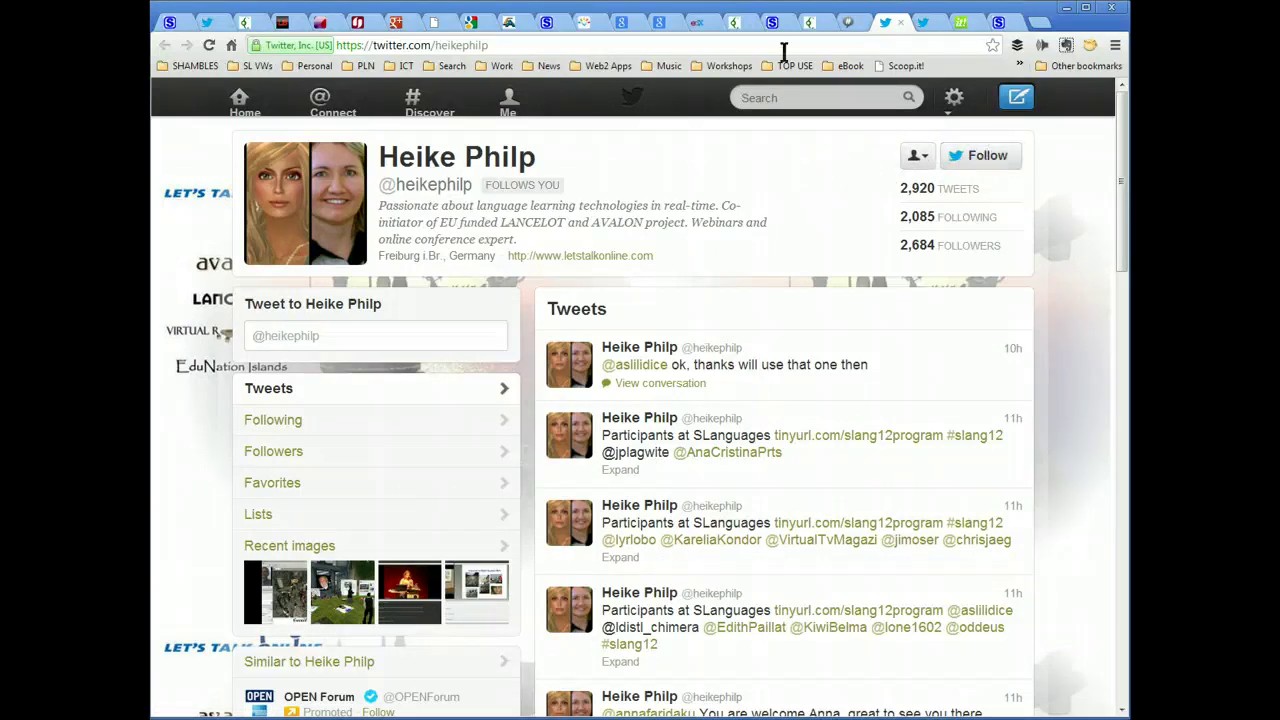
click(924, 27)
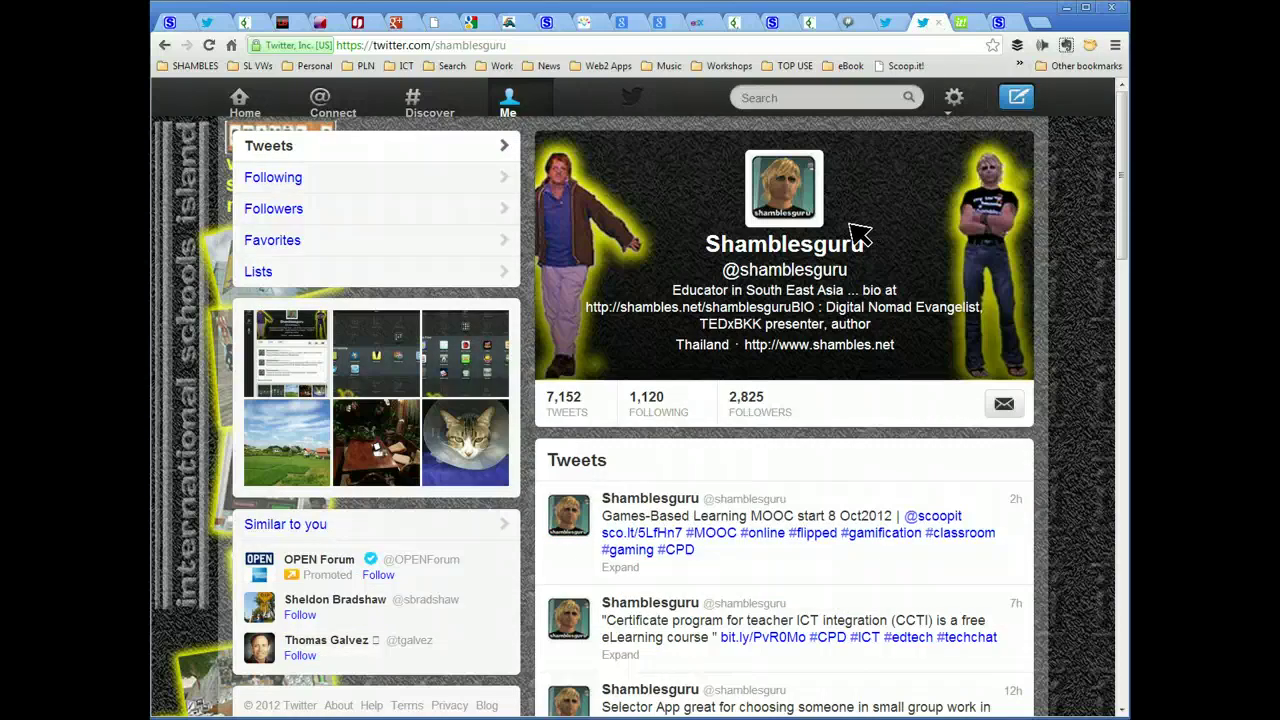
click(962, 24)
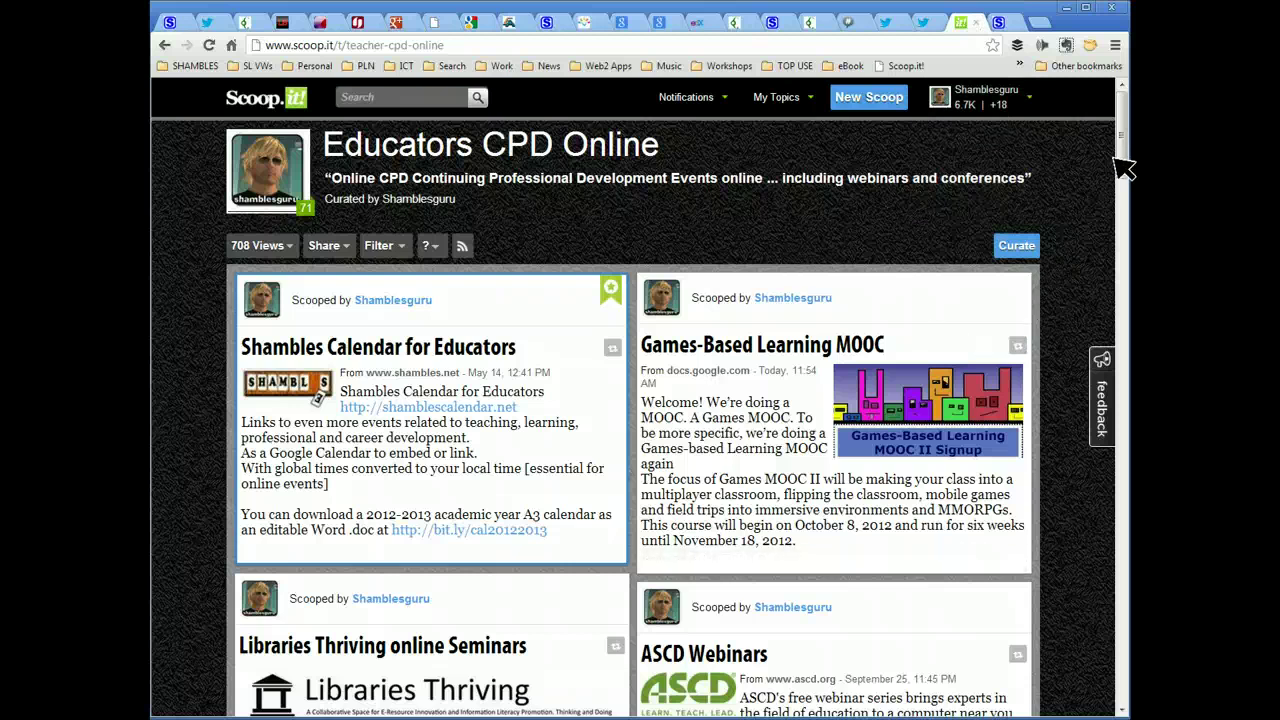
Step: Scroll down the Educators CPD Online Scoop.it topic, then switch to the shambles.net tab
drag(1124, 160, 1122, 106)
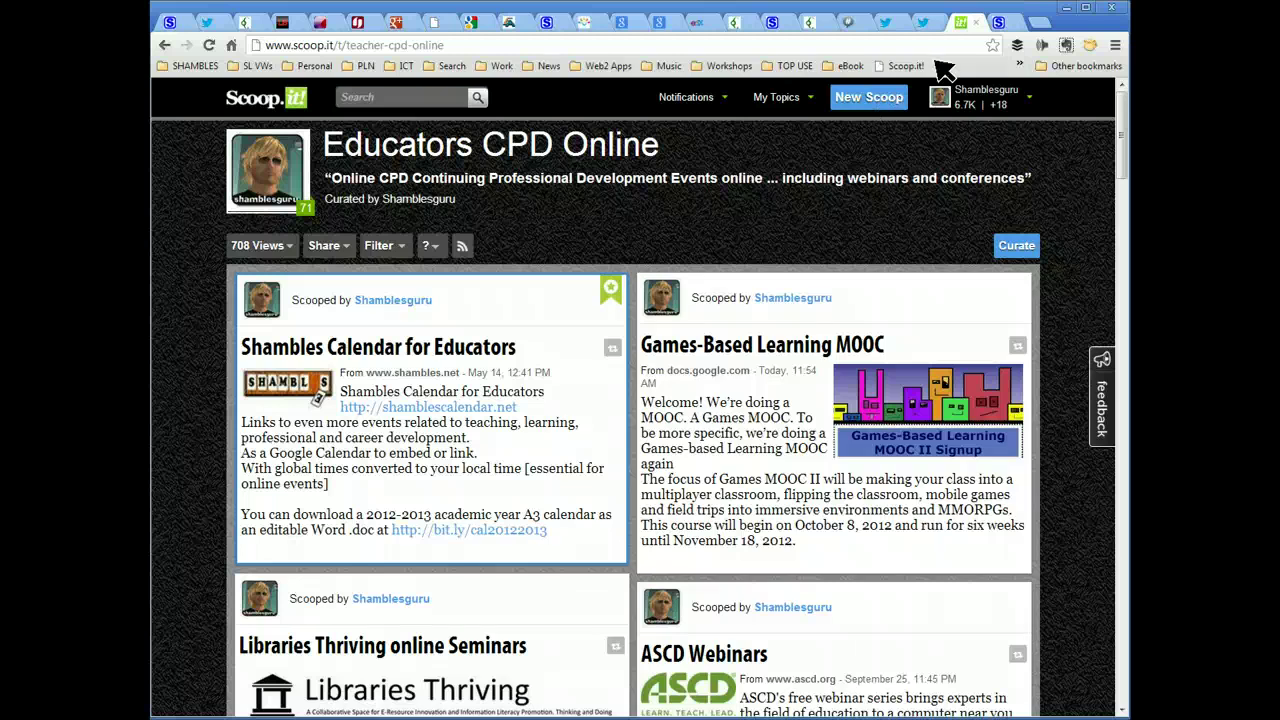
click(1000, 22)
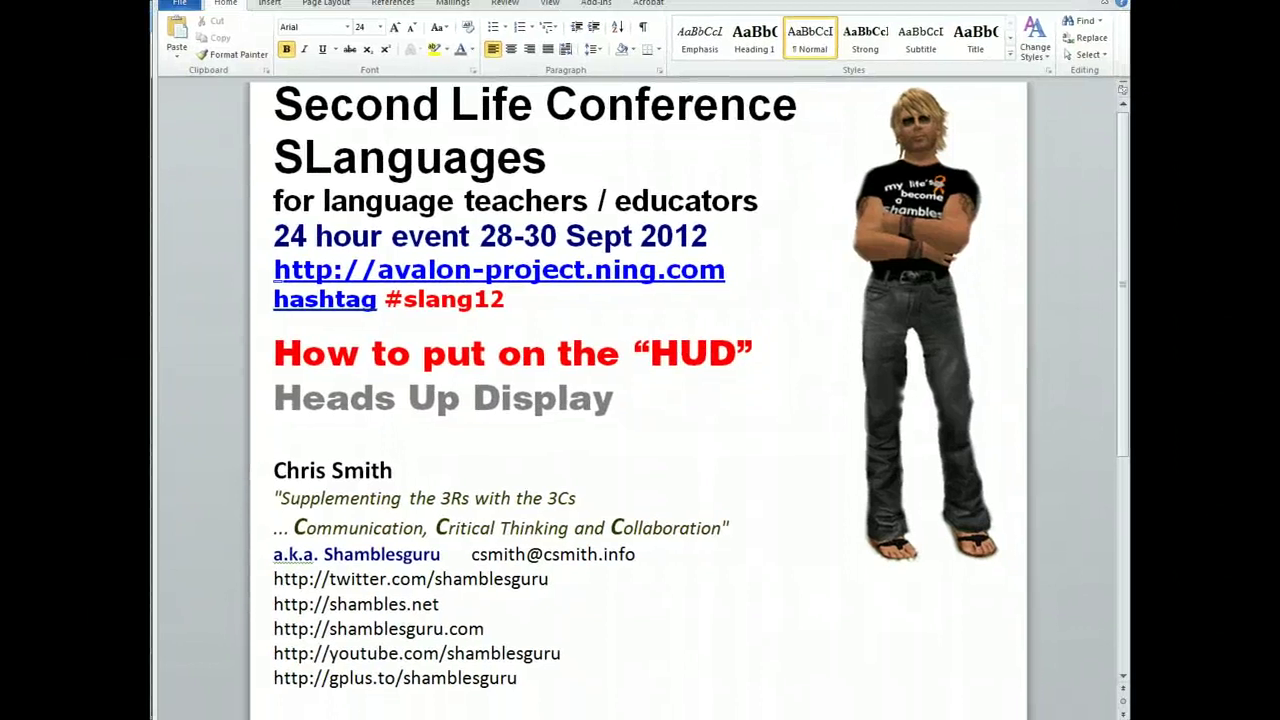
Step: Return to the Word 'How to put on the HUD' title page and click into its 28–30 Sept 2012 date line
click(632, 236)
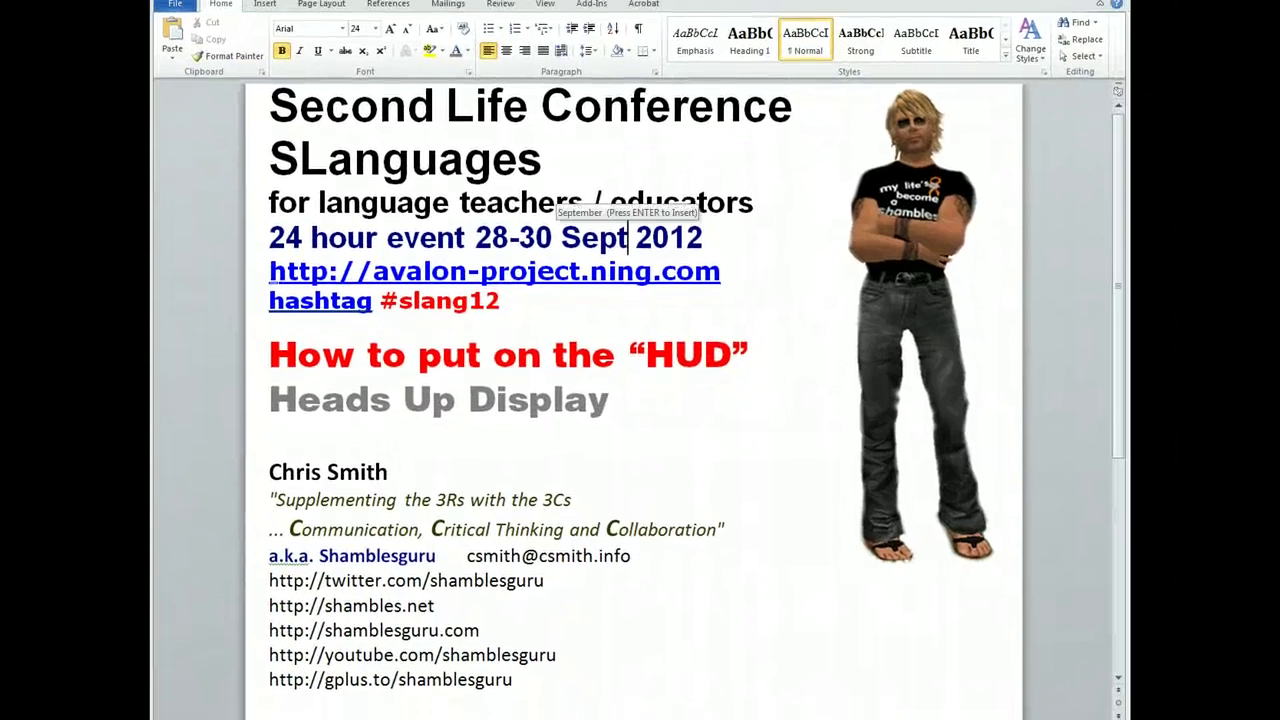